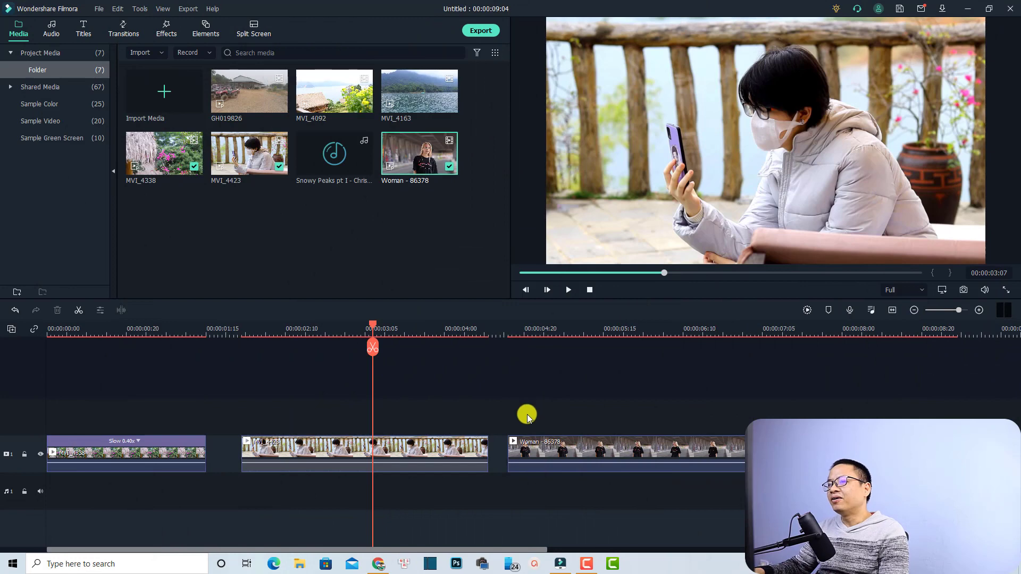
- Preview the timeline from the start, then select the first clip, MVI_4338
{"action": "left_click", "coordinate": [58, 331]}
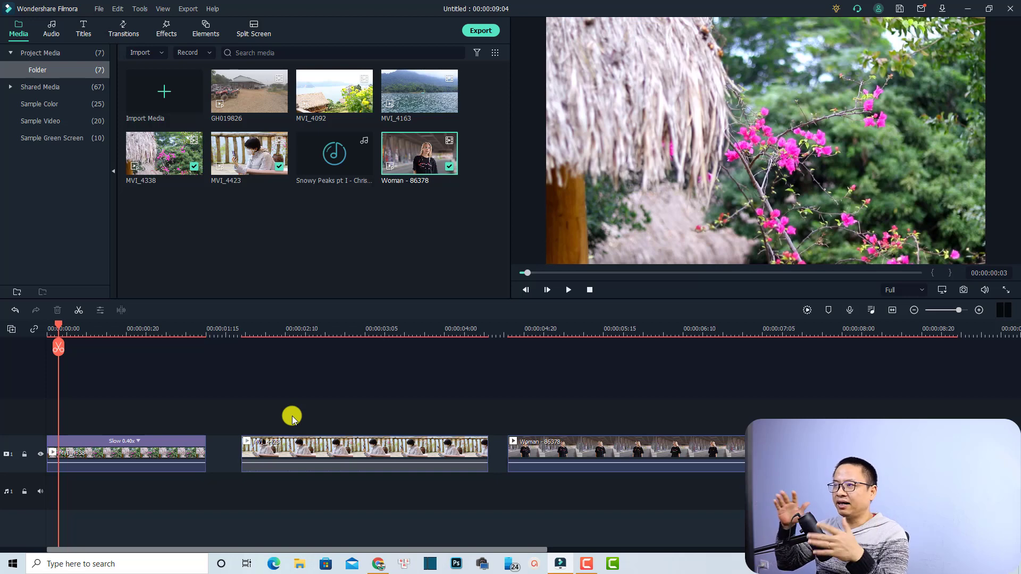
{"action": "key", "text": "space"}
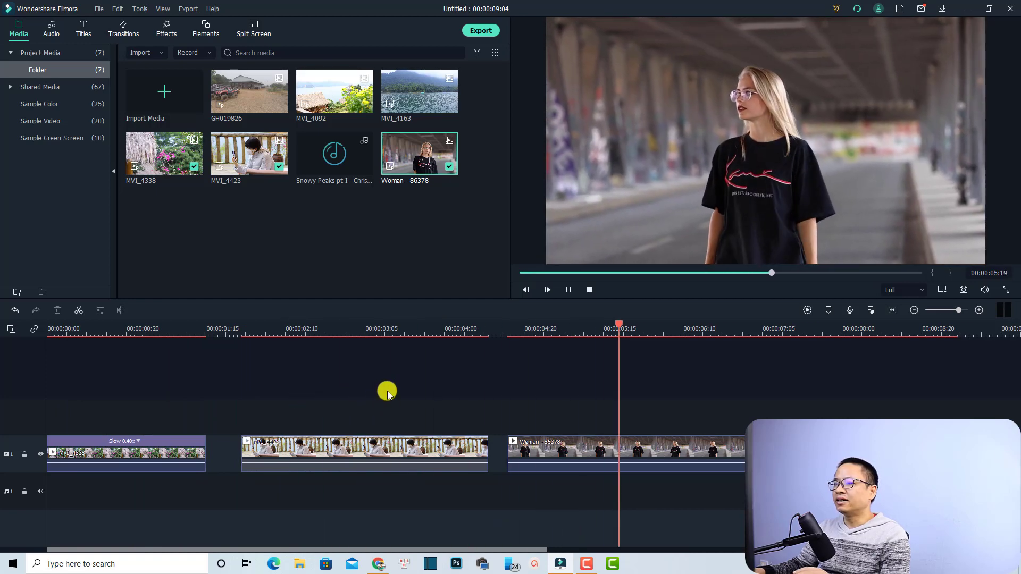
{"action": "key", "text": "space"}
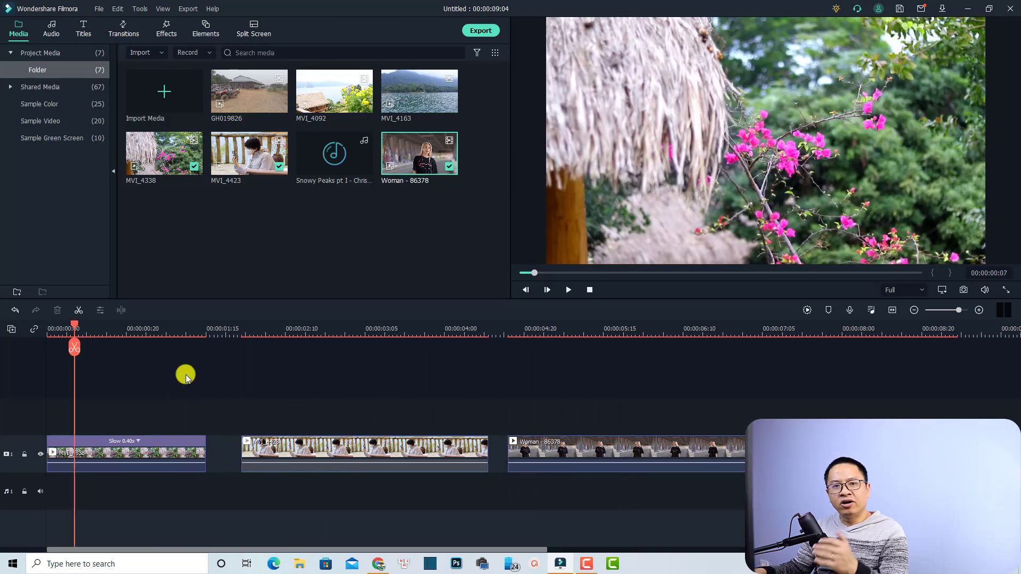
{"action": "left_click", "coordinate": [133, 456]}
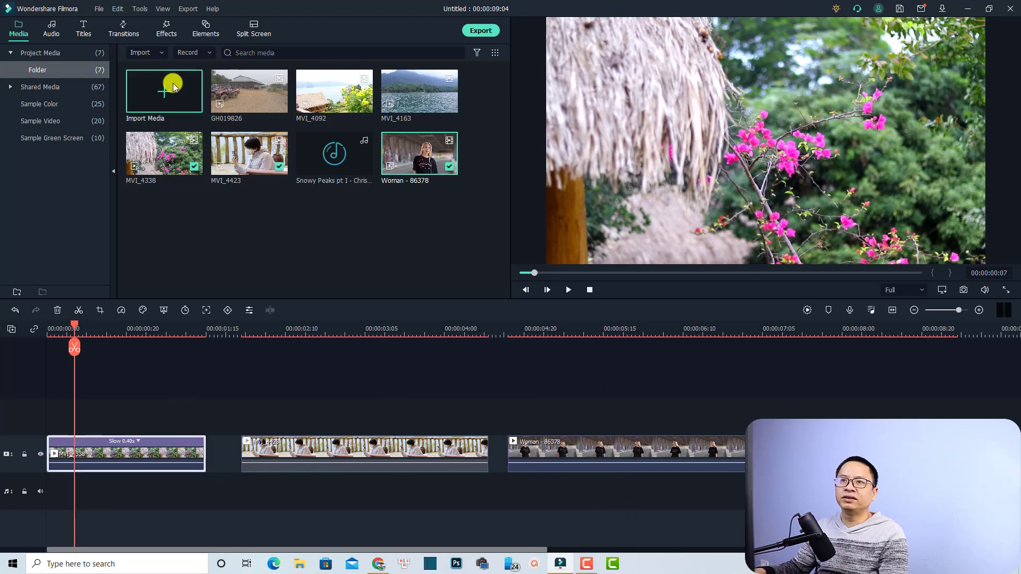
- Drag the Light Teal LUT from the Effects library onto MVI_4338 and preview the clip
{"action": "left_click", "coordinate": [160, 32]}
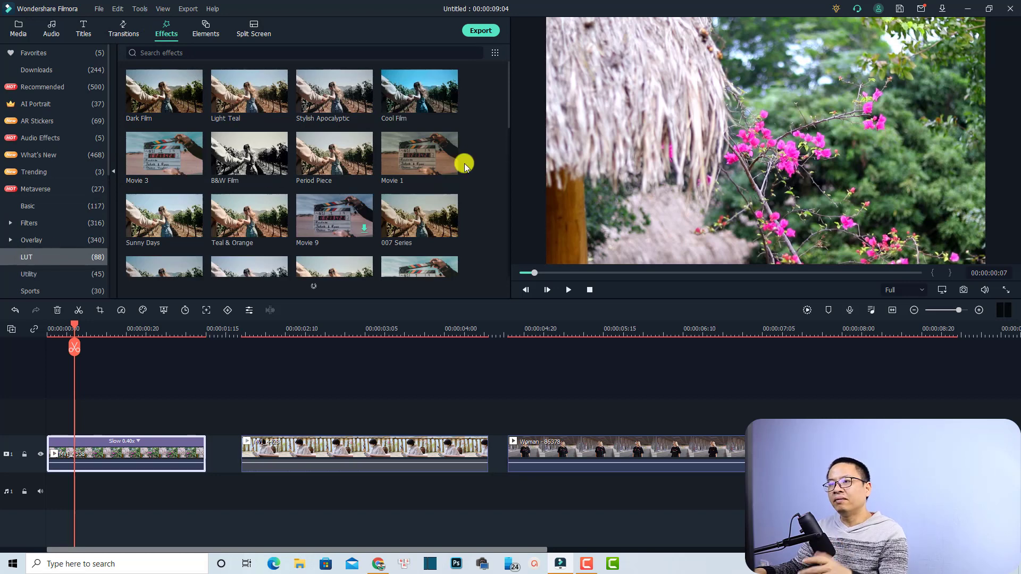
{"action": "mouse_move", "coordinate": [396, 180]}
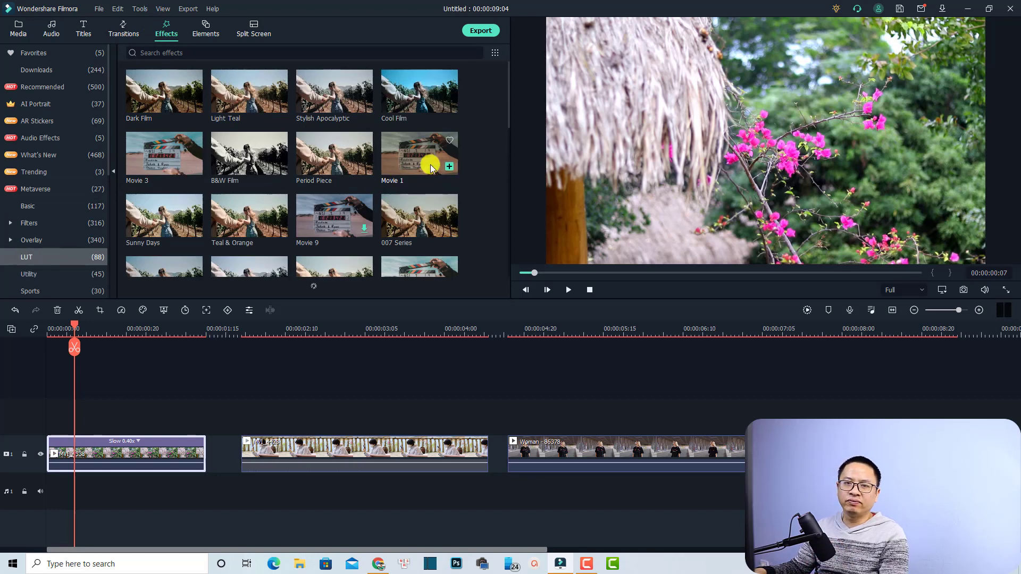
{"action": "left_click_drag", "start_coordinate": [508, 114], "coordinate": [509, 117]}
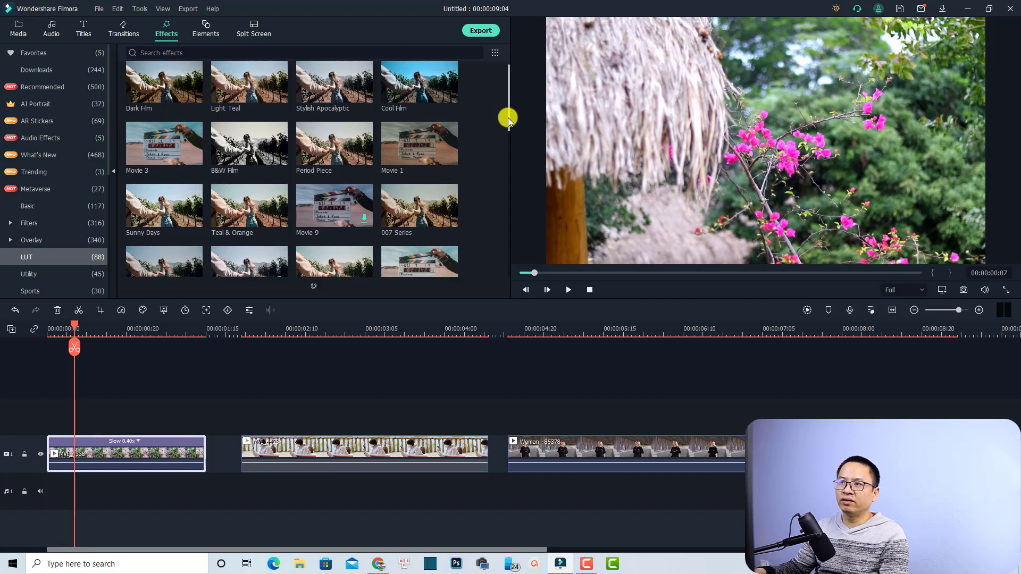
{"action": "mouse_move", "coordinate": [321, 94]}
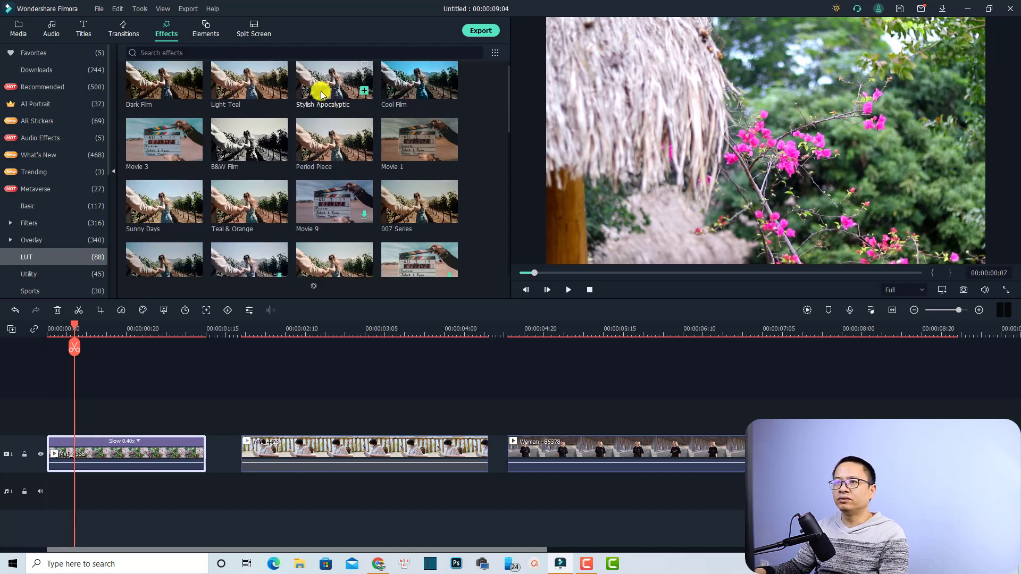
{"action": "mouse_move", "coordinate": [240, 89]}
{"action": "left_click_drag", "start_coordinate": [244, 92], "coordinate": [80, 455]}
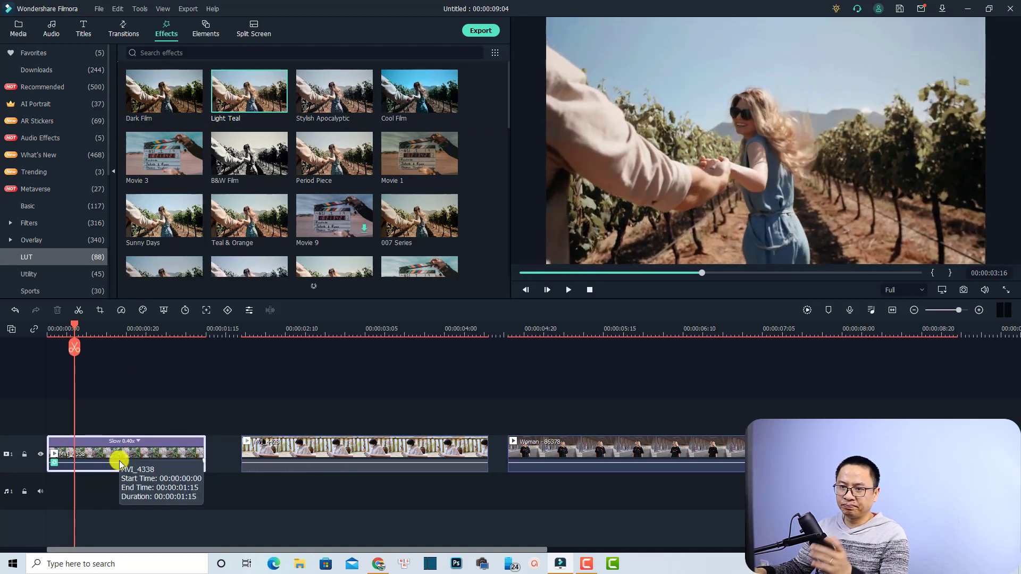
{"action": "left_click", "coordinate": [136, 455]}
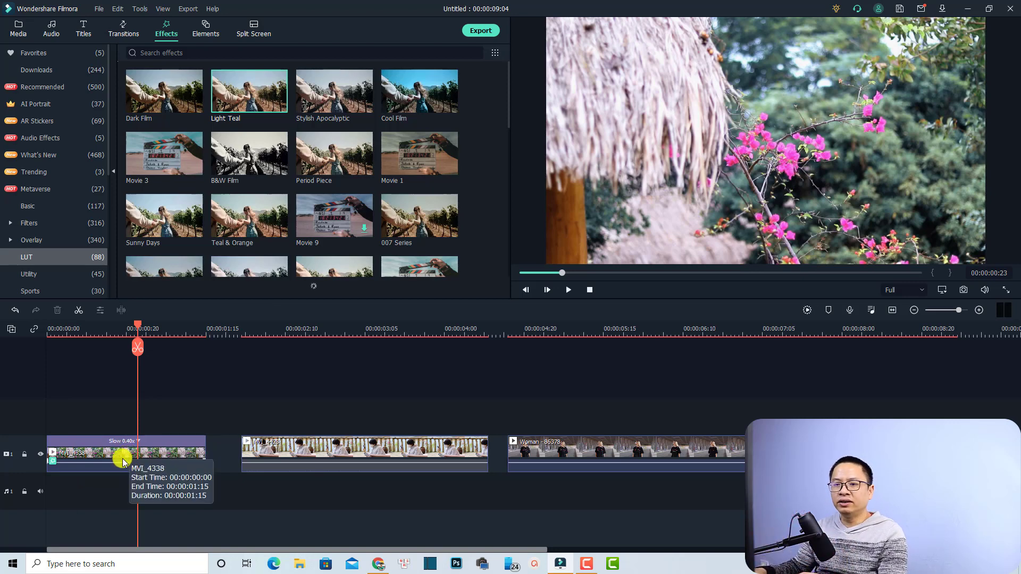
- In MVI_4338's video settings, lower the Light Teal Alpha from 100 to 70 and confirm
{"action": "double_click", "coordinate": [125, 459]}
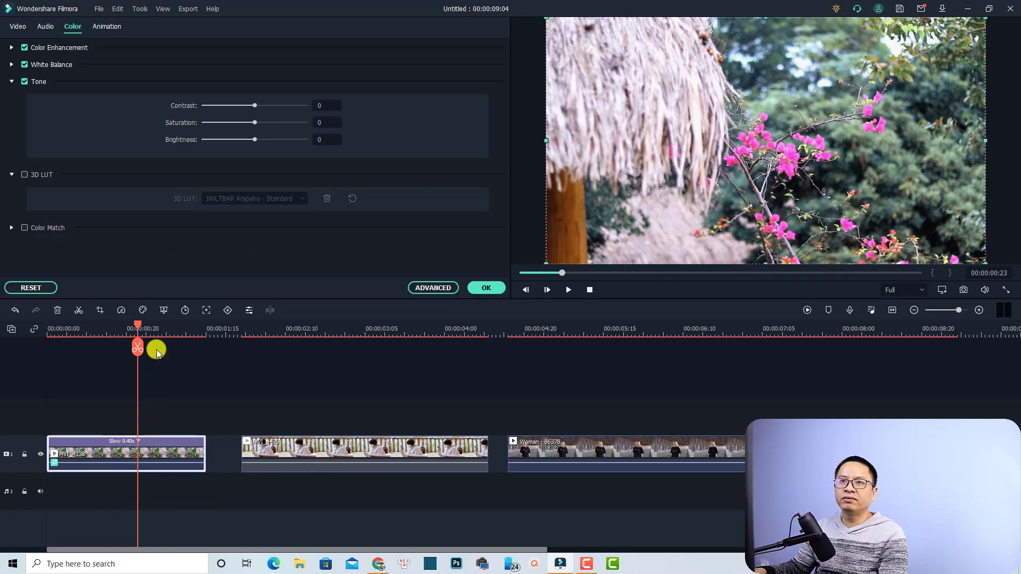
{"action": "left_click", "coordinate": [17, 27]}
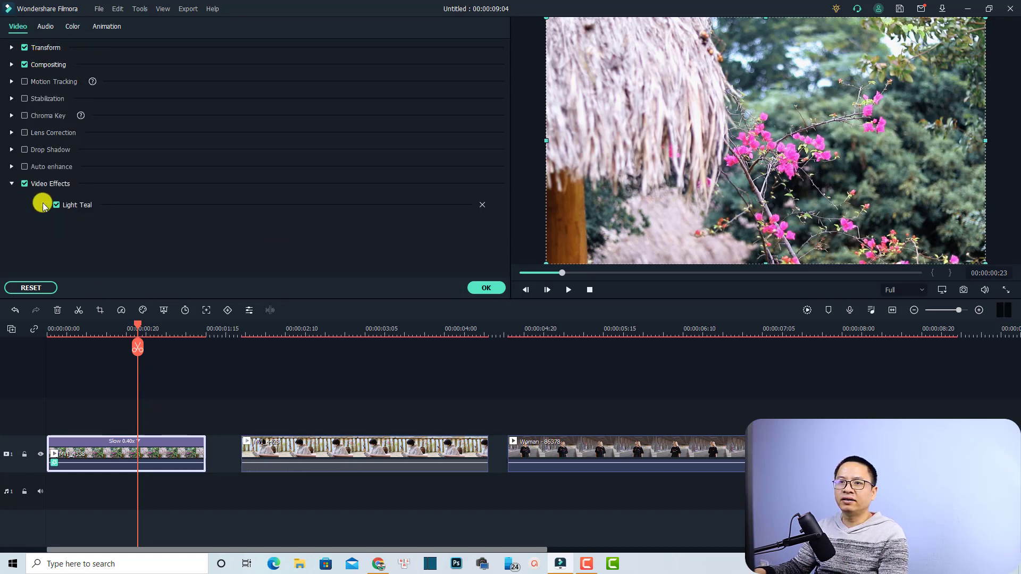
{"action": "left_click", "coordinate": [44, 205]}
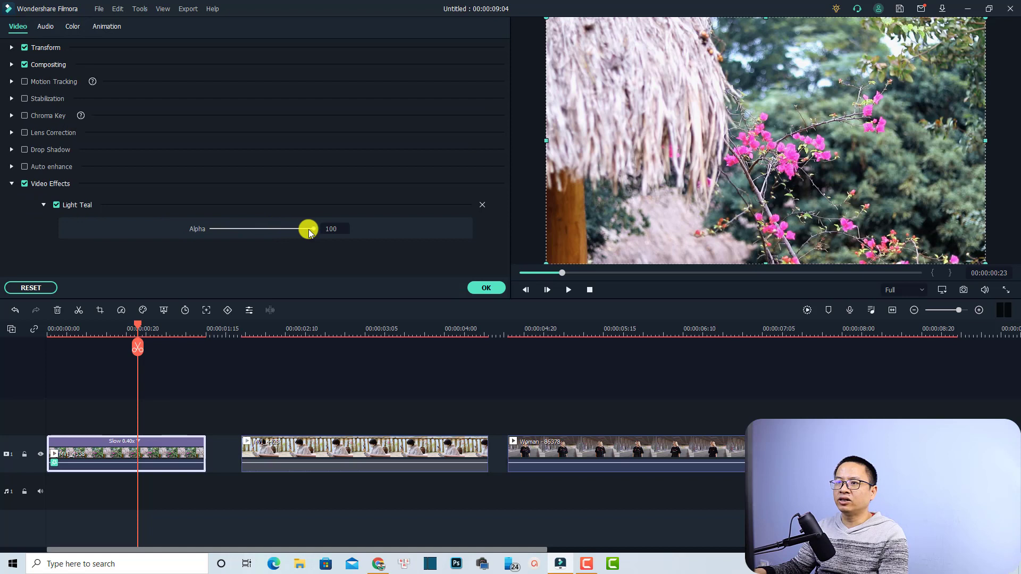
{"action": "left_click_drag", "start_coordinate": [314, 232], "coordinate": [277, 241]}
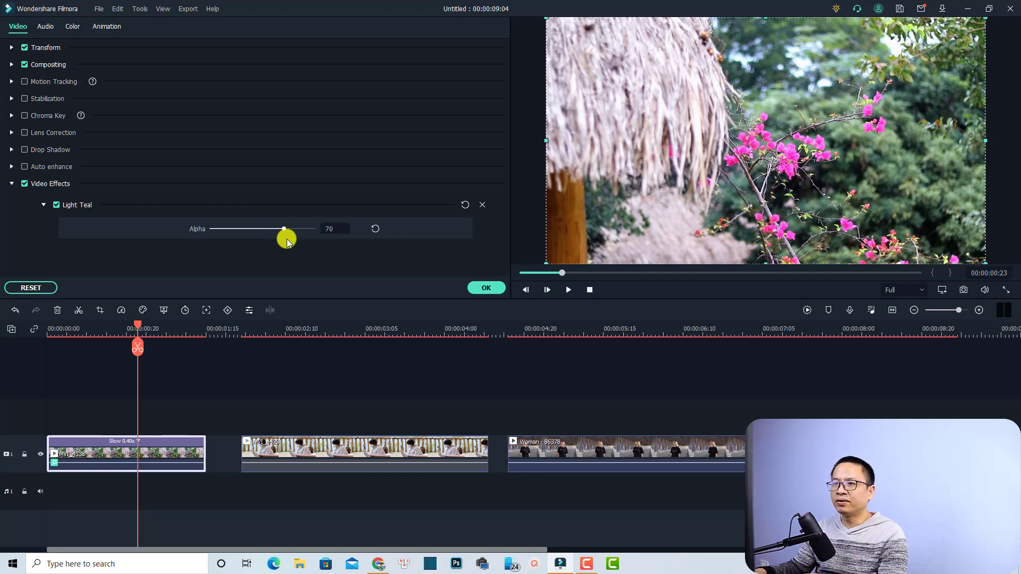
{"action": "left_click", "coordinate": [485, 288]}
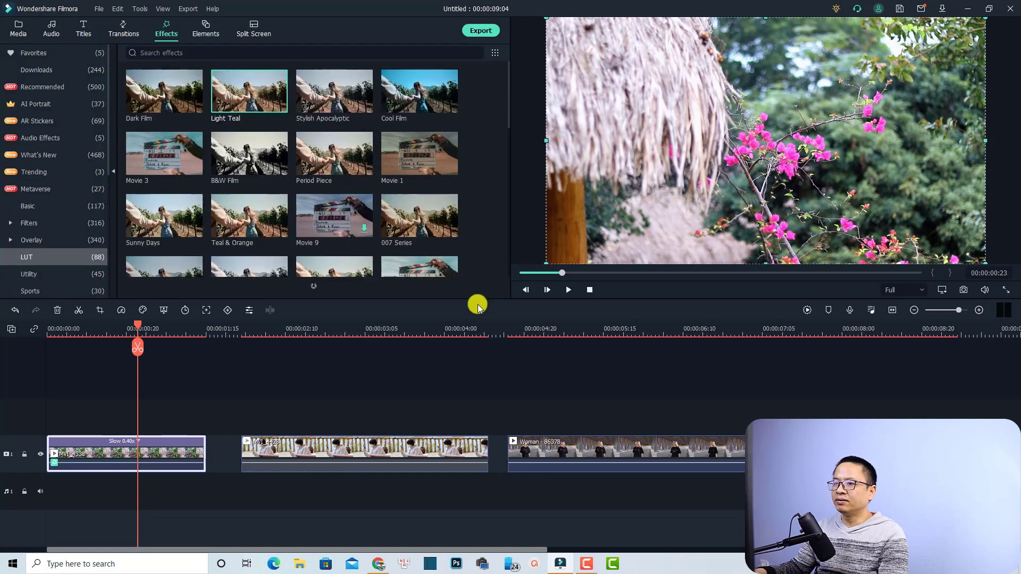
- Select clip MVI_4423, drop the Beautiful Memories LUT onto it, and stop the preview
{"action": "left_click", "coordinate": [296, 346]}
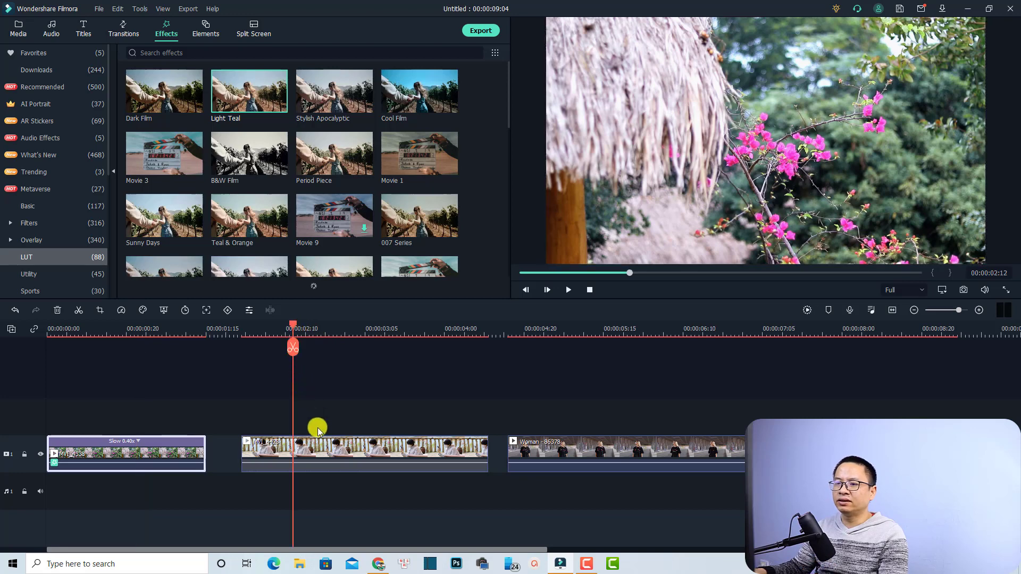
{"action": "left_click", "coordinate": [323, 441]}
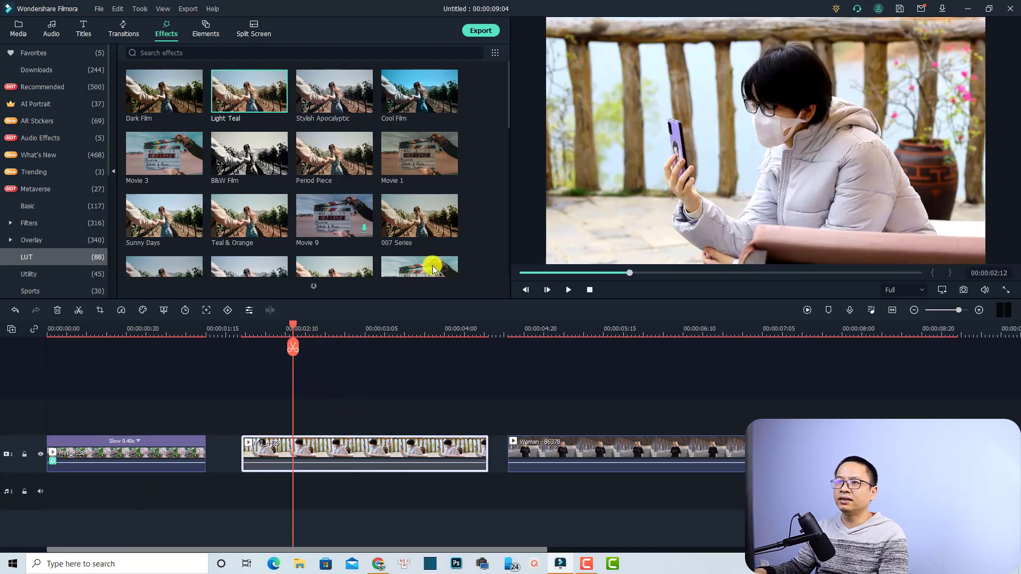
{"action": "left_click_drag", "start_coordinate": [511, 105], "coordinate": [508, 139]}
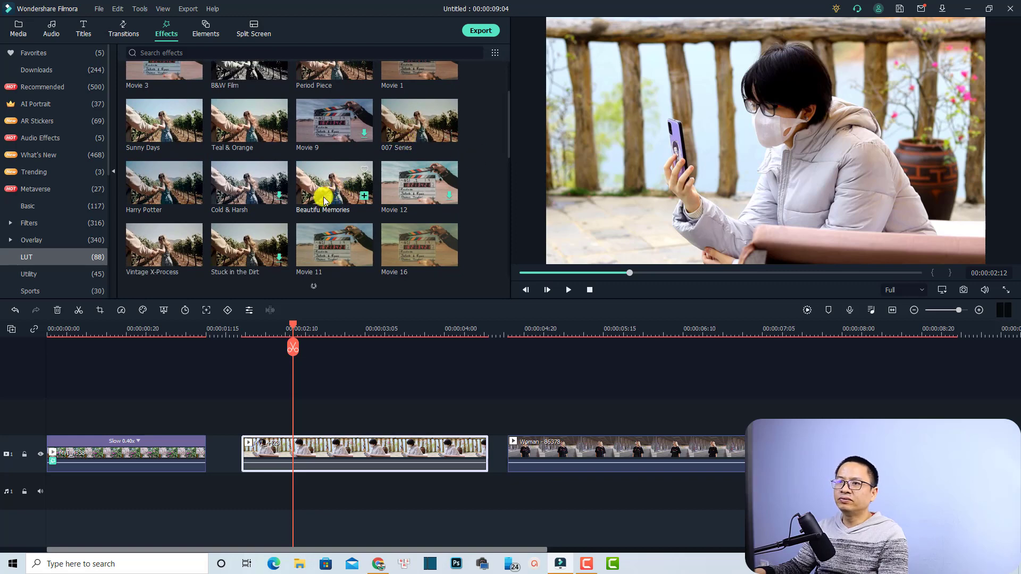
{"action": "left_click_drag", "start_coordinate": [324, 199], "coordinate": [273, 458]}
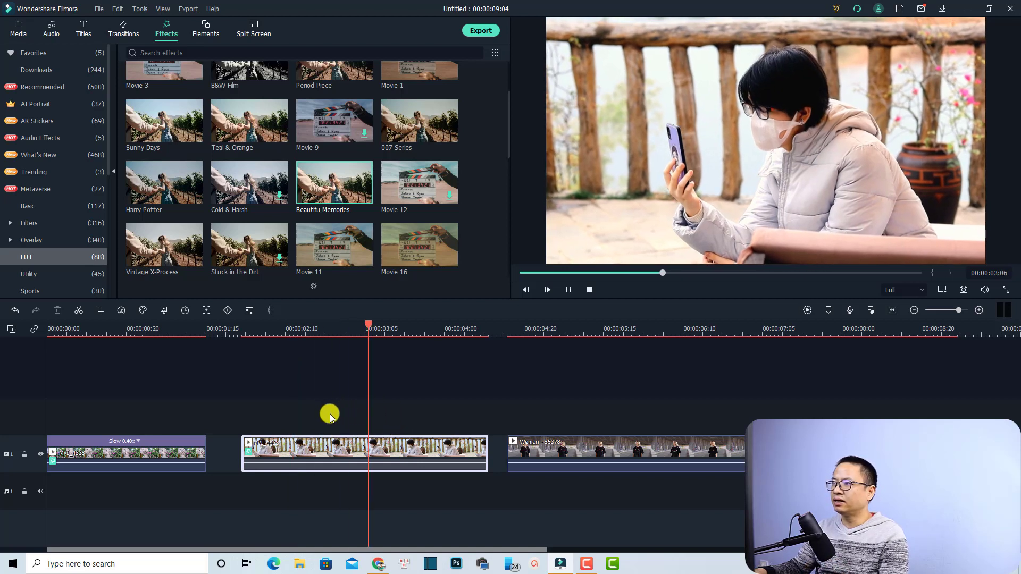
{"action": "key", "text": "space"}
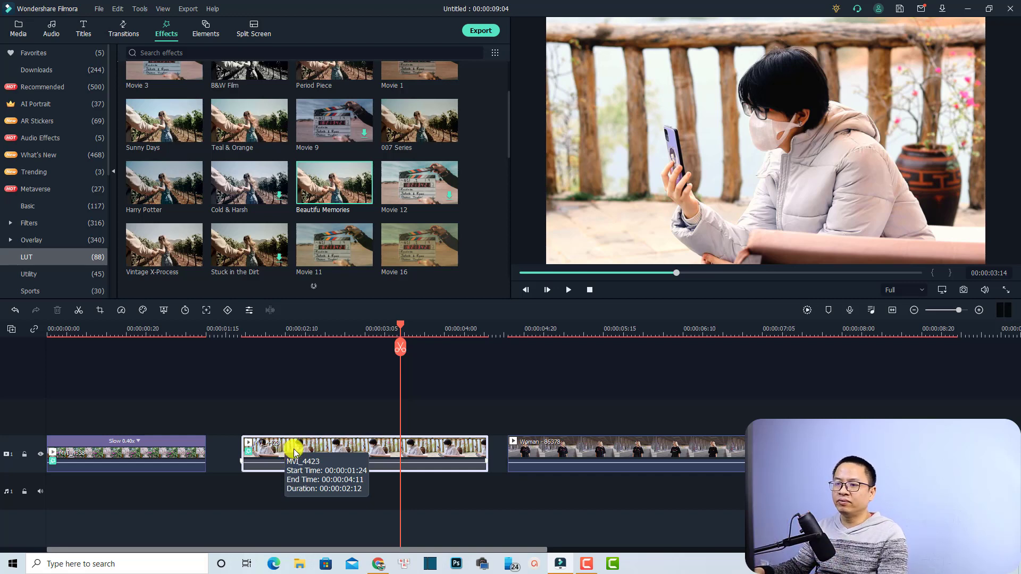
- Set the Beautiful Memories Alpha on MVI_4423 to 57, then select the Woman clip
{"action": "double_click", "coordinate": [294, 452]}
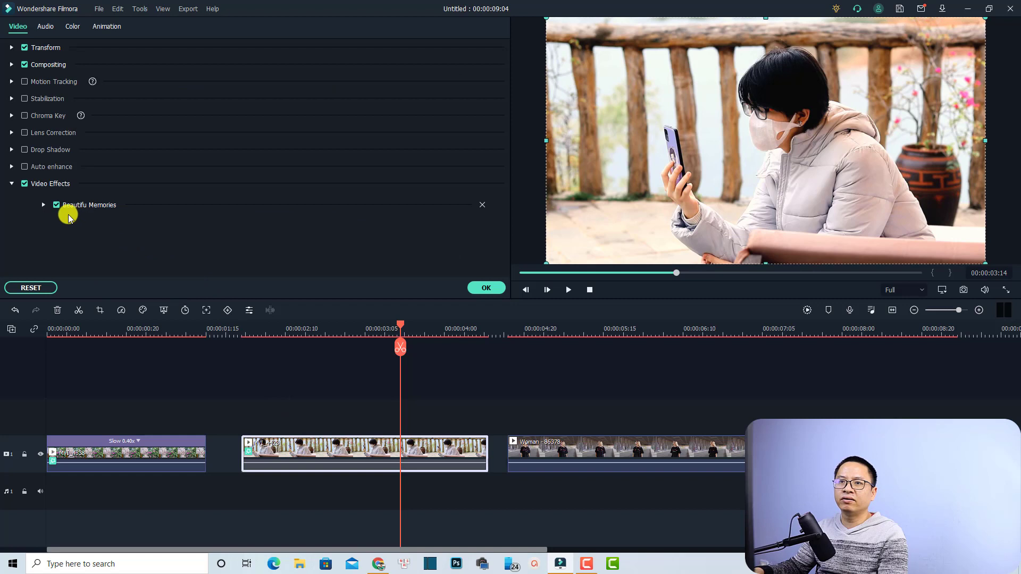
{"action": "left_click", "coordinate": [43, 204]}
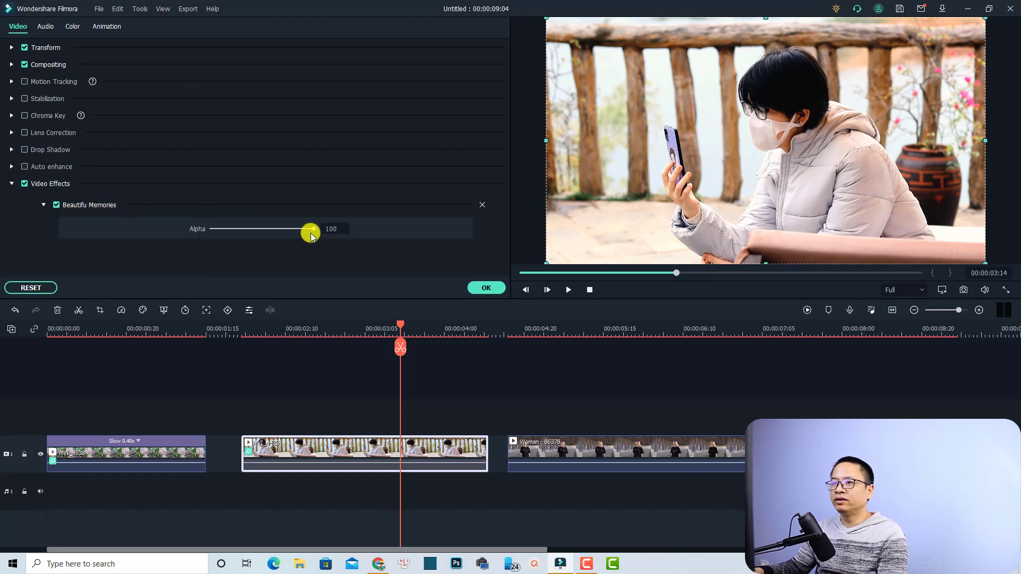
{"action": "left_click_drag", "start_coordinate": [311, 237], "coordinate": [270, 233]}
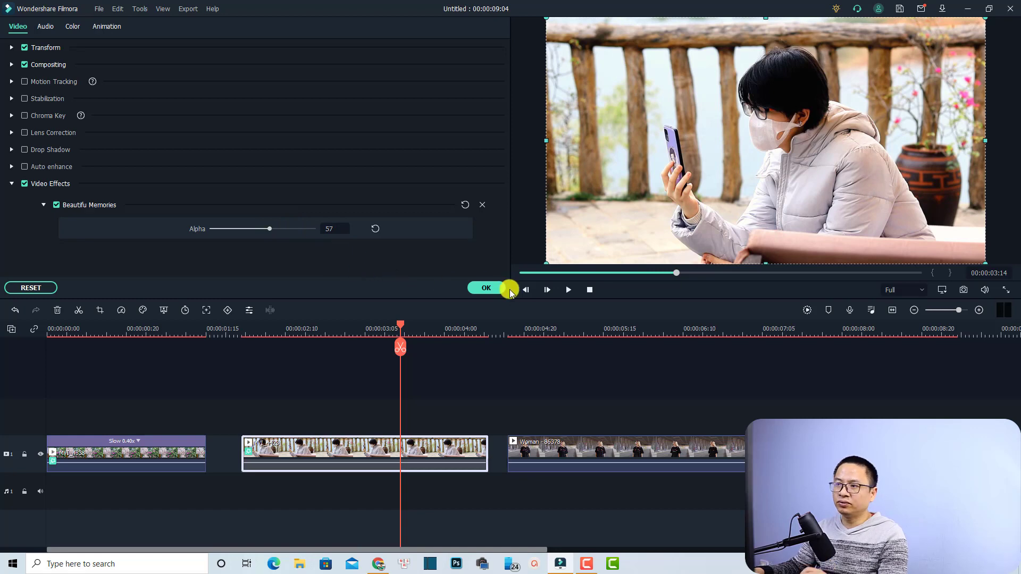
{"action": "left_click", "coordinate": [492, 292]}
{"action": "left_click", "coordinate": [601, 449]}
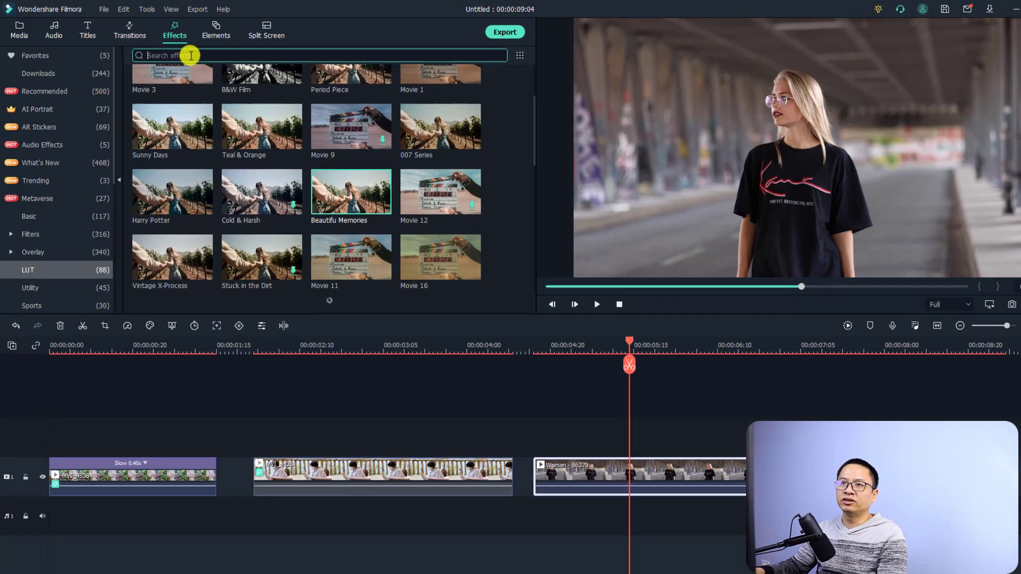
- Search effects for 'custom lut' and drag the resulting Lut effect onto the Woman - 86378 clip
{"action": "left_click", "coordinate": [176, 54]}
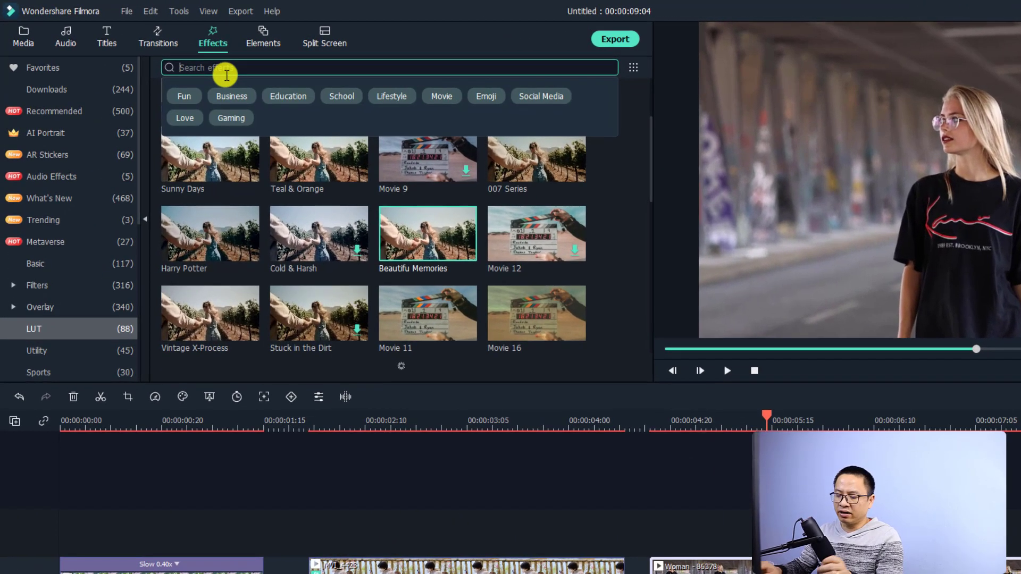
{"action": "type", "text": "custom lut"}
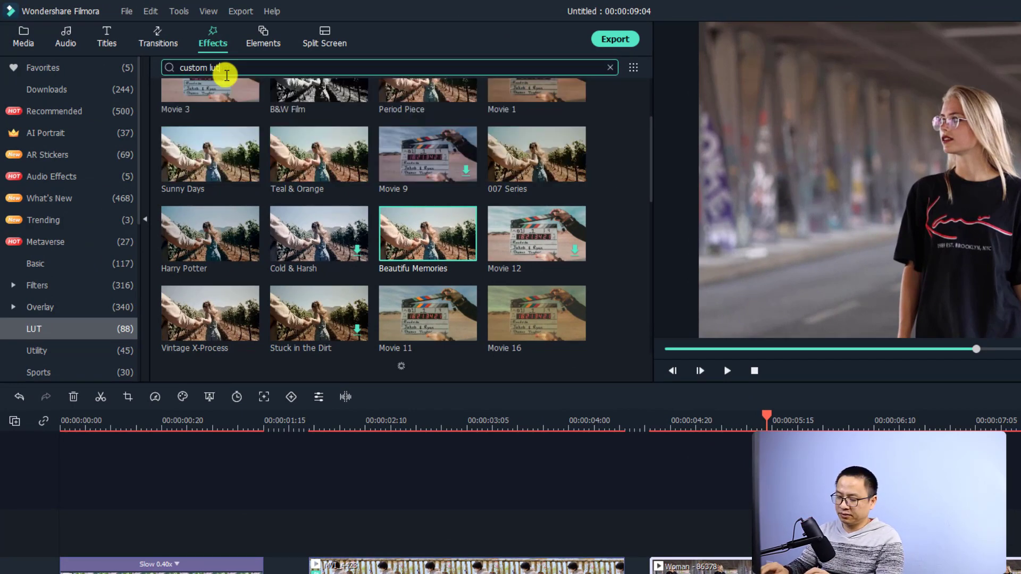
{"action": "key", "text": "Return"}
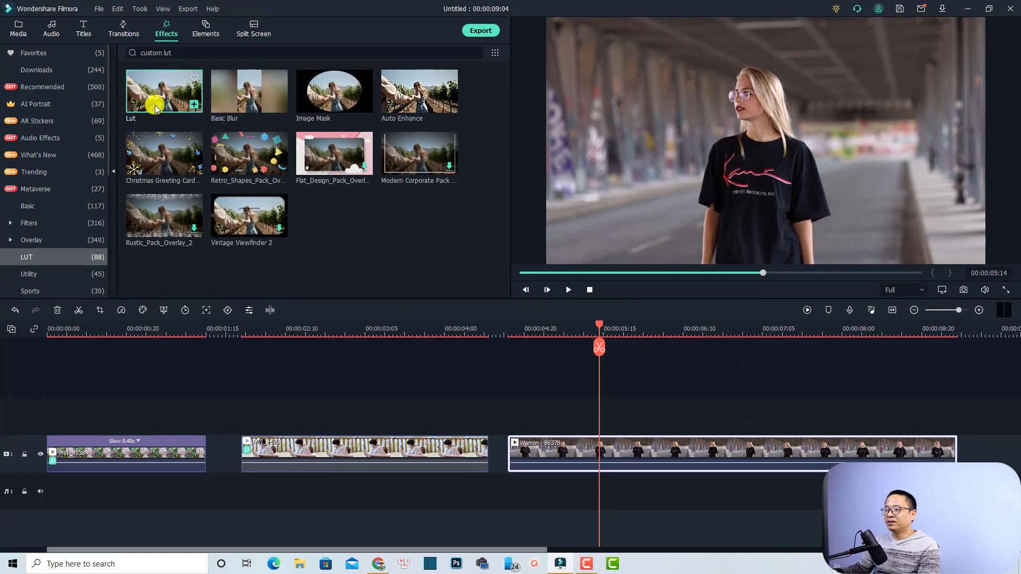
{"action": "left_click_drag", "start_coordinate": [200, 137], "coordinate": [411, 290]}
{"action": "left_click_drag", "start_coordinate": [322, 227], "coordinate": [546, 449]}
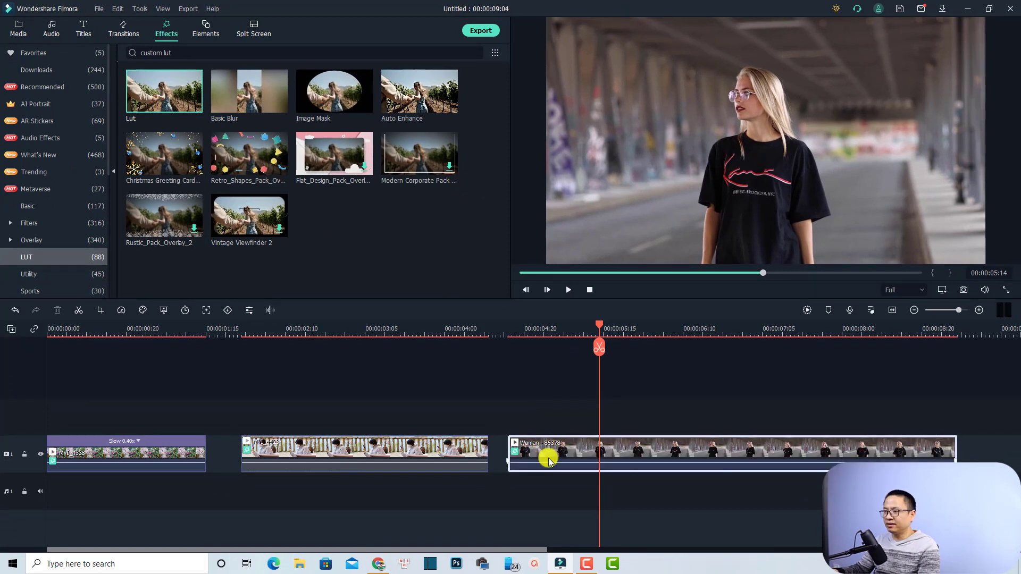
- In the Woman clip's Lut effect settings, choose Load New LUT... from the 3D LUT list
{"action": "double_click", "coordinate": [581, 452]}
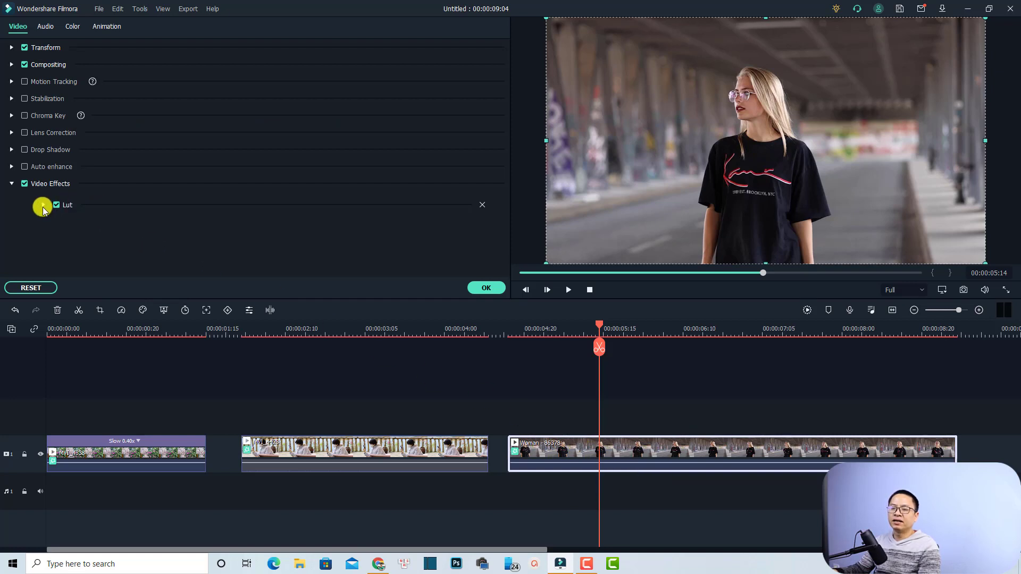
{"action": "left_click", "coordinate": [43, 206]}
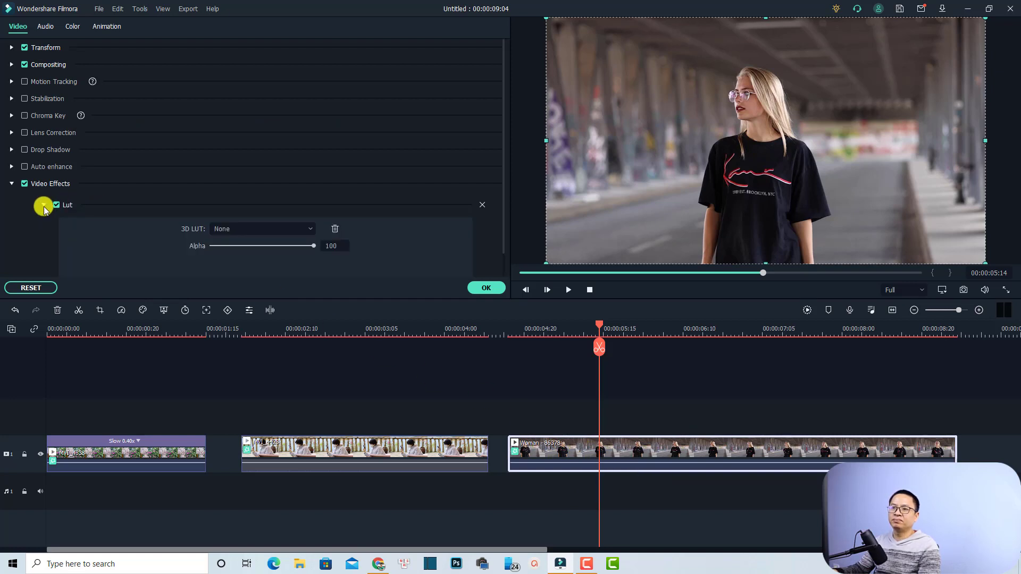
{"action": "left_click", "coordinate": [302, 230]}
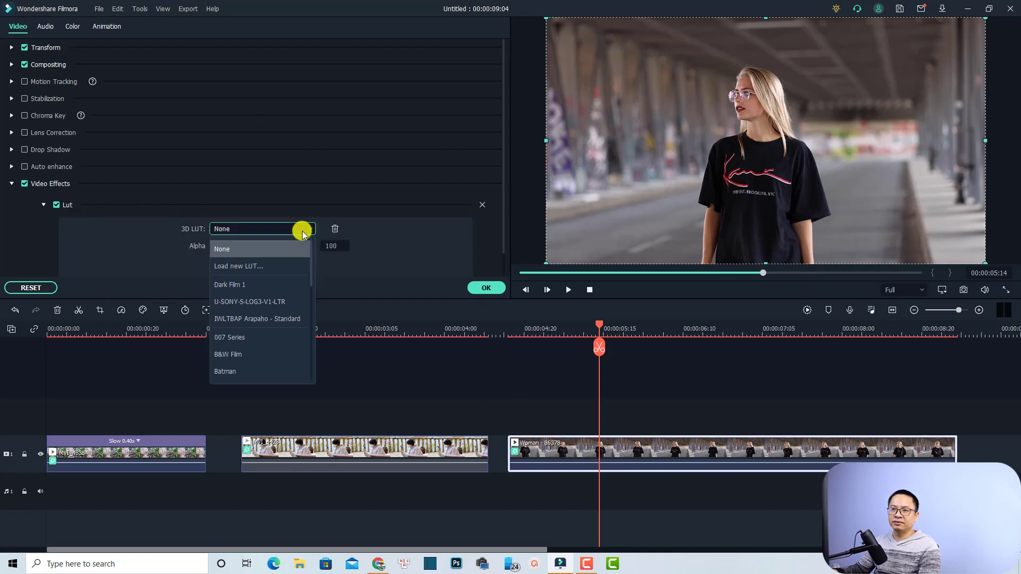
{"action": "left_click", "coordinate": [244, 267]}
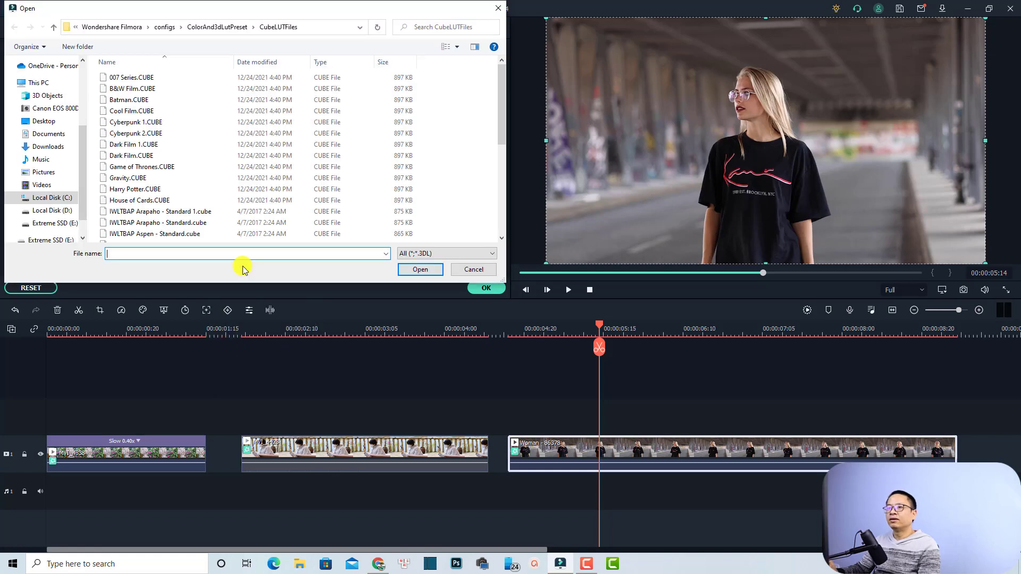
- Load IWLTBAP Humble - Standard.cube from Downloads > Free Luts > LUTs by IWLTBAP (CUBE) > BONUS LUTs > Humble
{"action": "left_click", "coordinate": [48, 147]}
{"action": "left_click", "coordinate": [127, 126]}
{"action": "double_click", "coordinate": [128, 126]}
{"action": "left_click", "coordinate": [136, 101]}
{"action": "double_click", "coordinate": [136, 102]}
{"action": "double_click", "coordinate": [130, 77]}
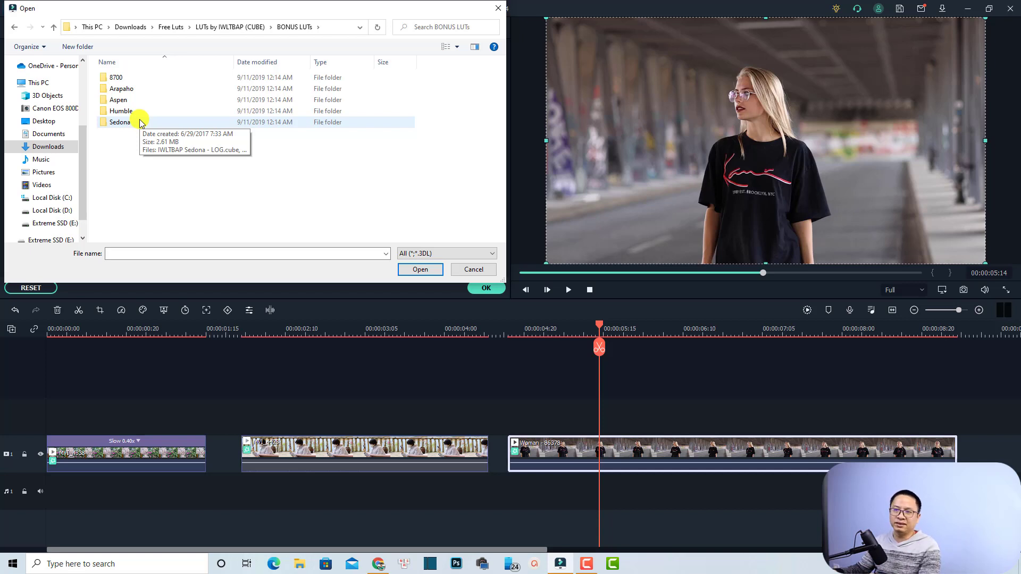
{"action": "double_click", "coordinate": [125, 111]}
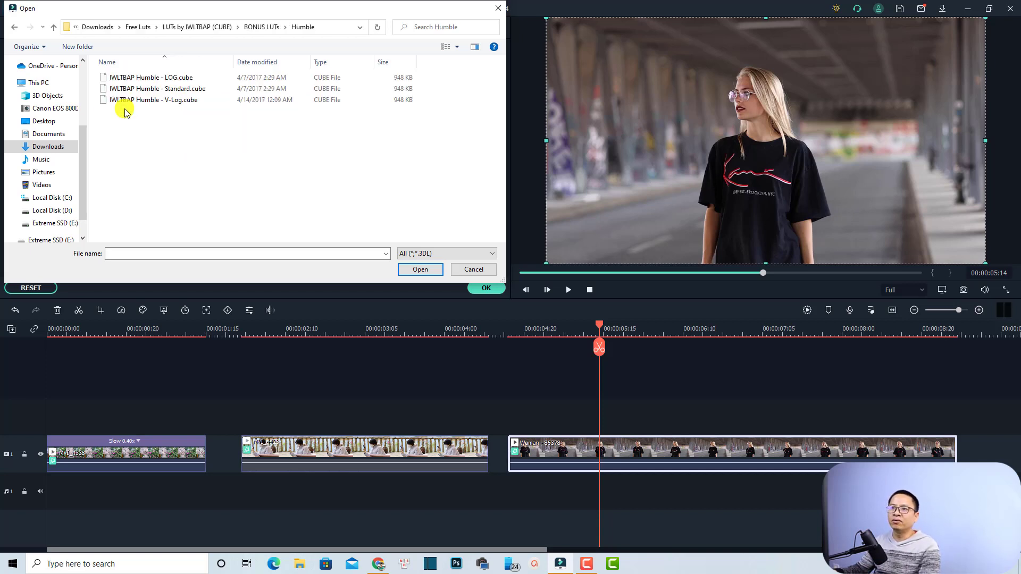
{"action": "left_click", "coordinate": [142, 91]}
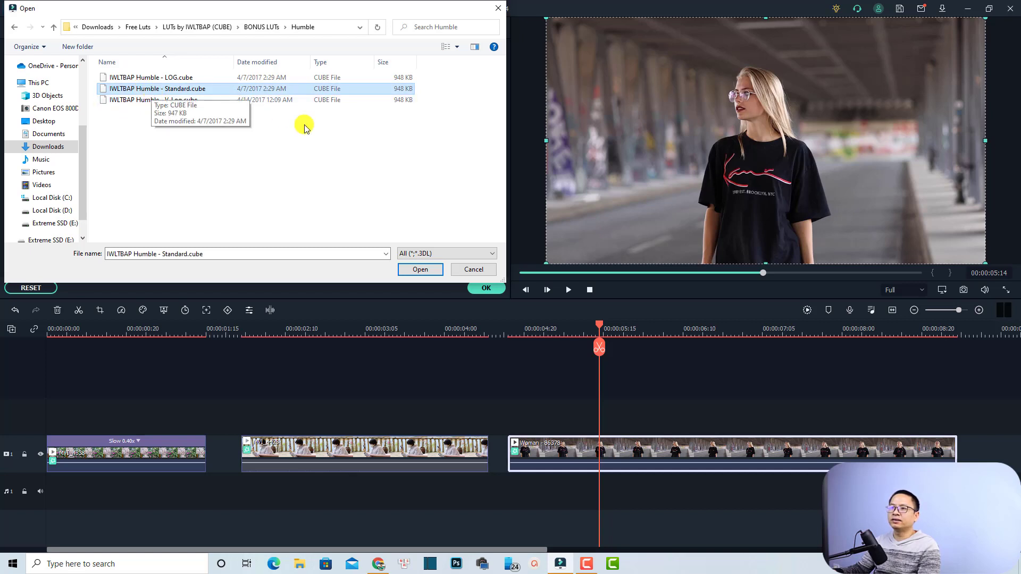
{"action": "left_click", "coordinate": [410, 271]}
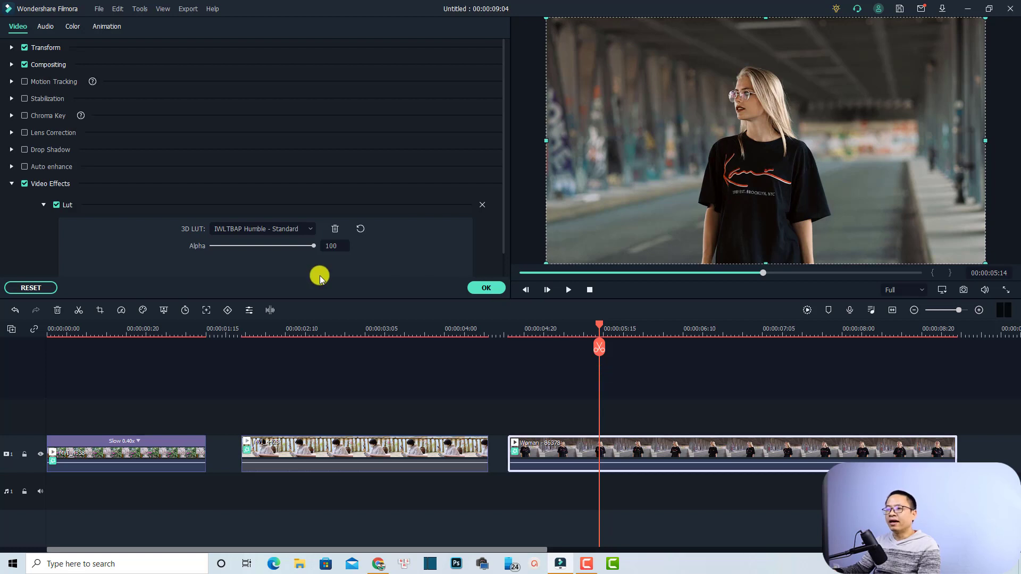
- Lower the Humble LUT's Alpha on the Woman clip to 73 and close the clip settings
{"action": "left_click_drag", "start_coordinate": [313, 250], "coordinate": [285, 250]}
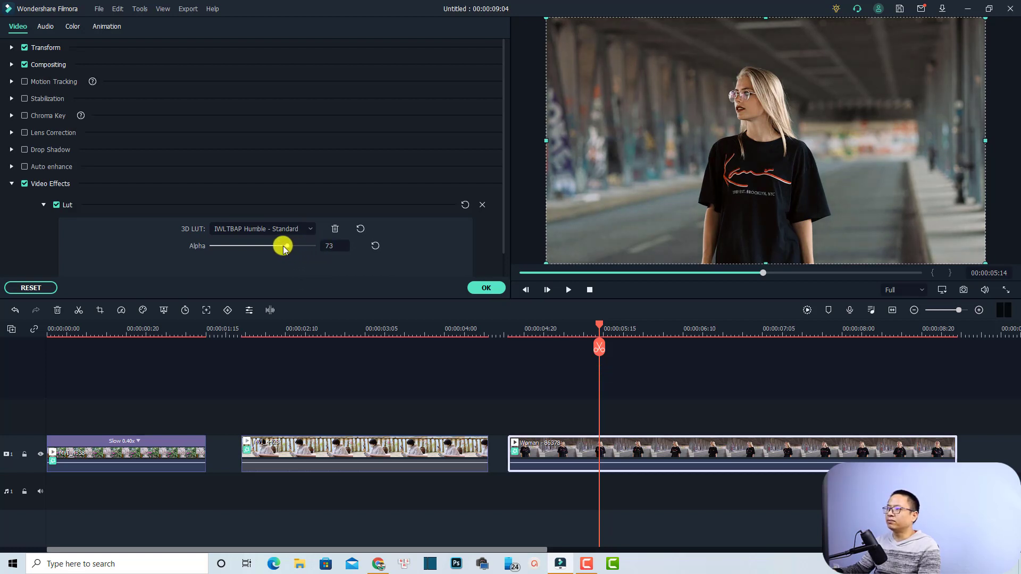
{"action": "left_click", "coordinate": [481, 393]}
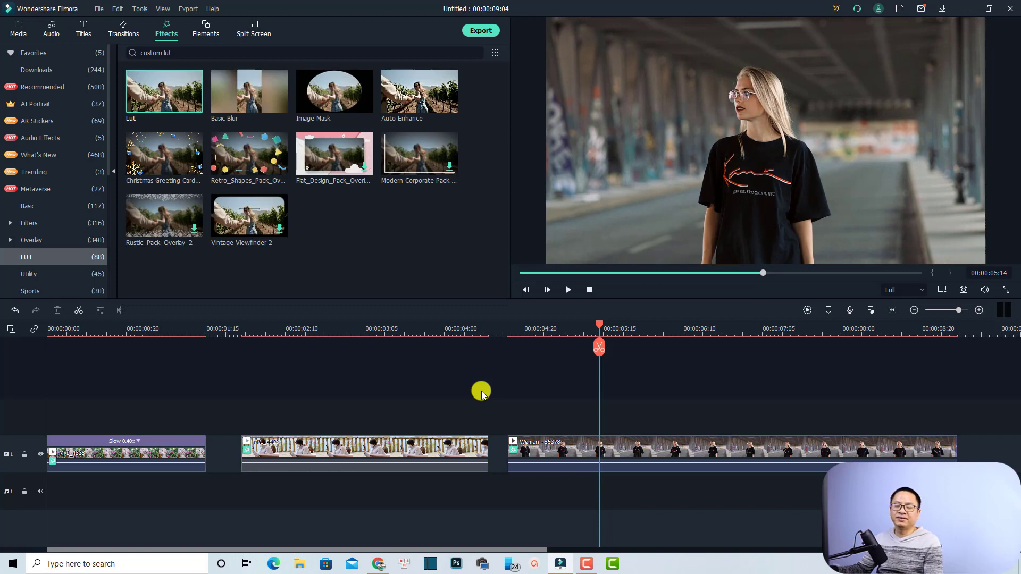